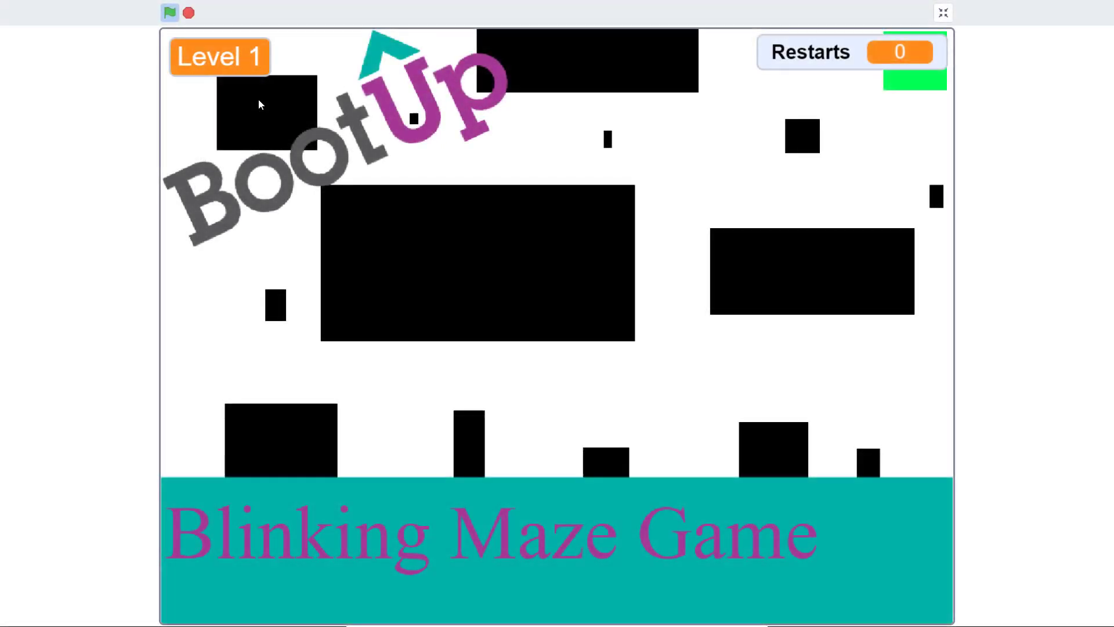
Start the game with the green flag so the Level 1 maze appears.
left_click(169, 13)
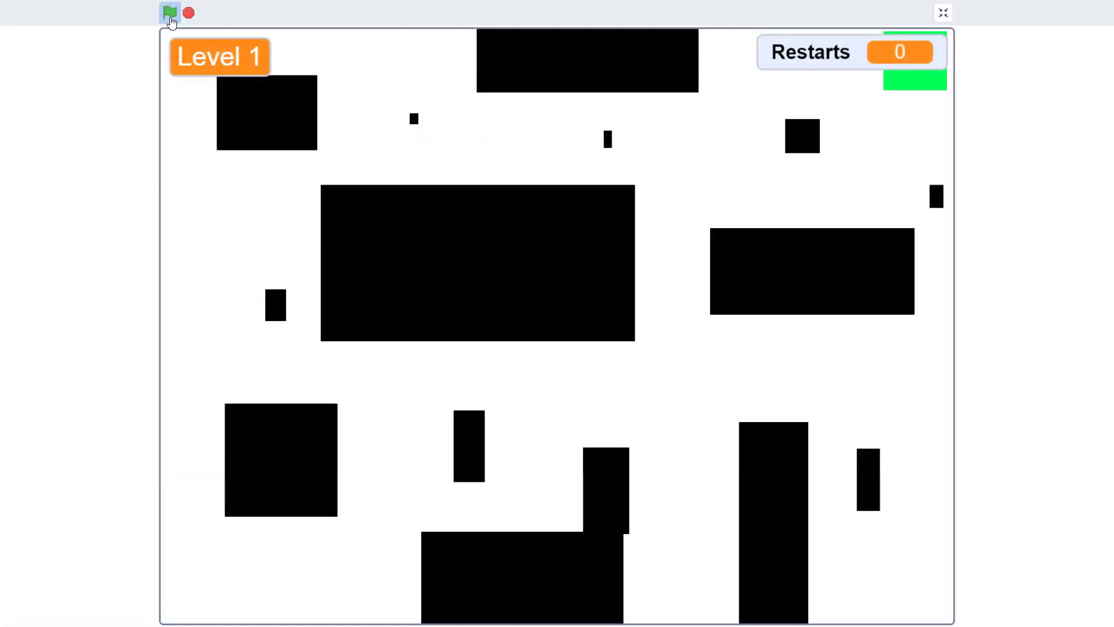
Steer the cat right and up until it bumps a wall, causing one restart.
key("Right")
key("Up")
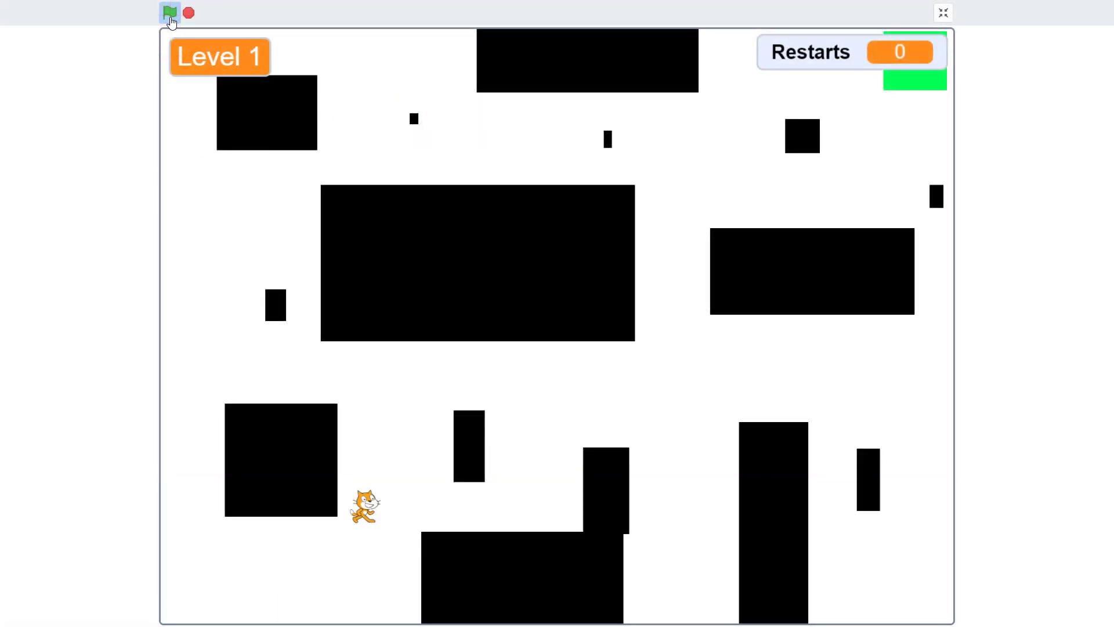
key("Up")
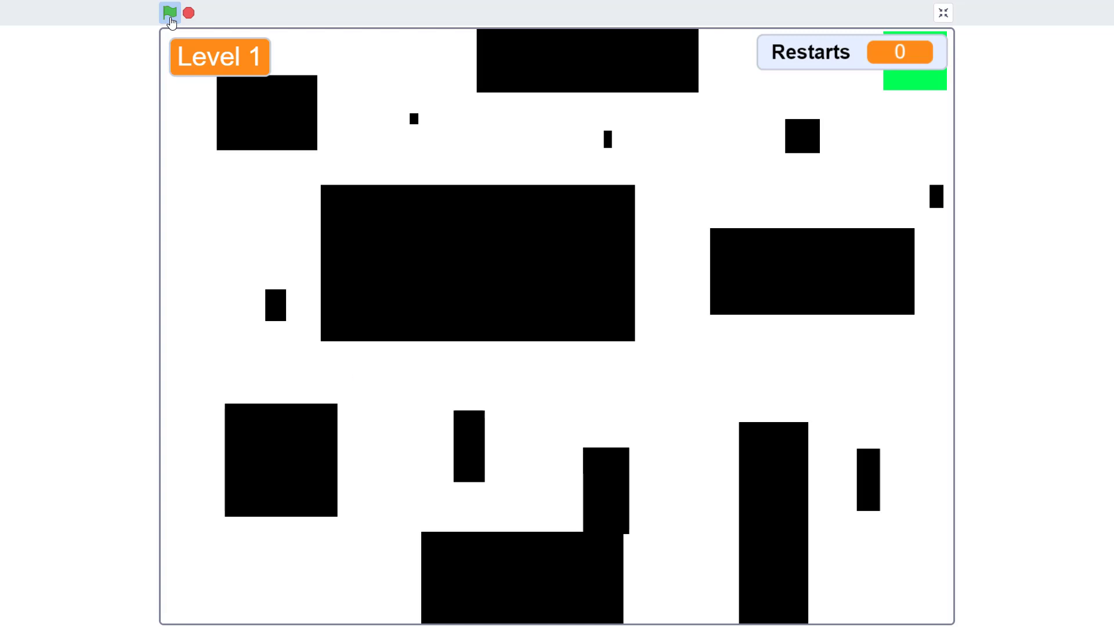
key("Up")
Move the cat up from the start, then right and up through the maze.
key("Up")
key("Up")
key("Up")
key("Up")
key("Right")
key("Right")
key("Up")
key("Up")
Guide the cat right and up into the green square to reach Level 2.
key("Right")
key("Right")
key("Up")
key("Up")
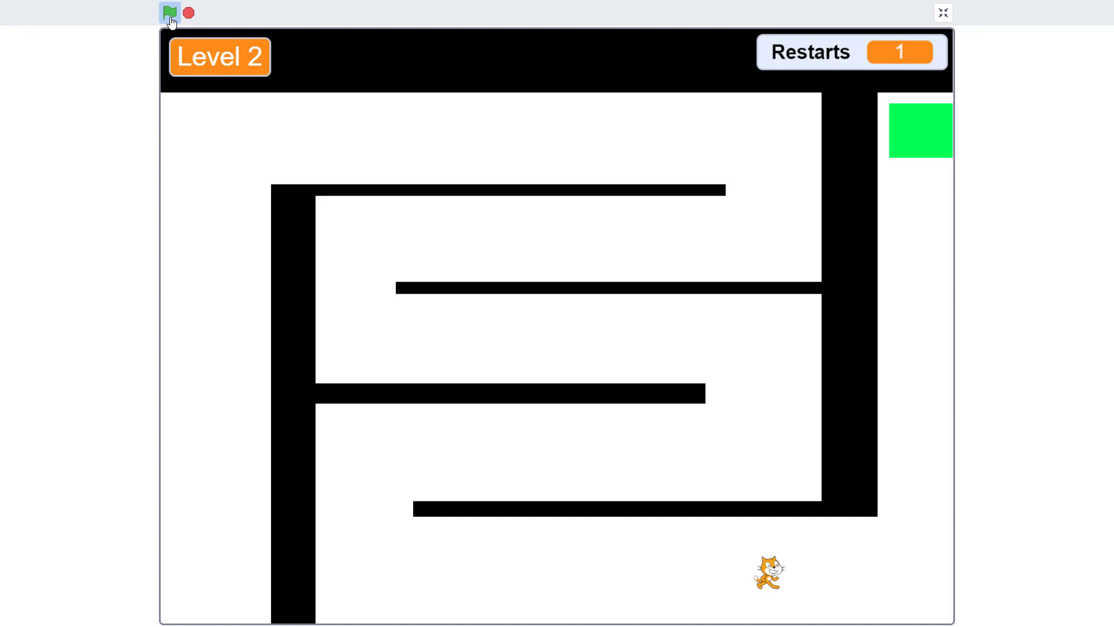
Steer the cat right and up into the Level 2 goal to reach Level 3.
key("Right")
key("Right")
key("Right")
key("Up")
key("Up")
key("Up")
key("Up")
key("Up")
Move the cat right and up along Level 3's lower corridor.
key("Right")
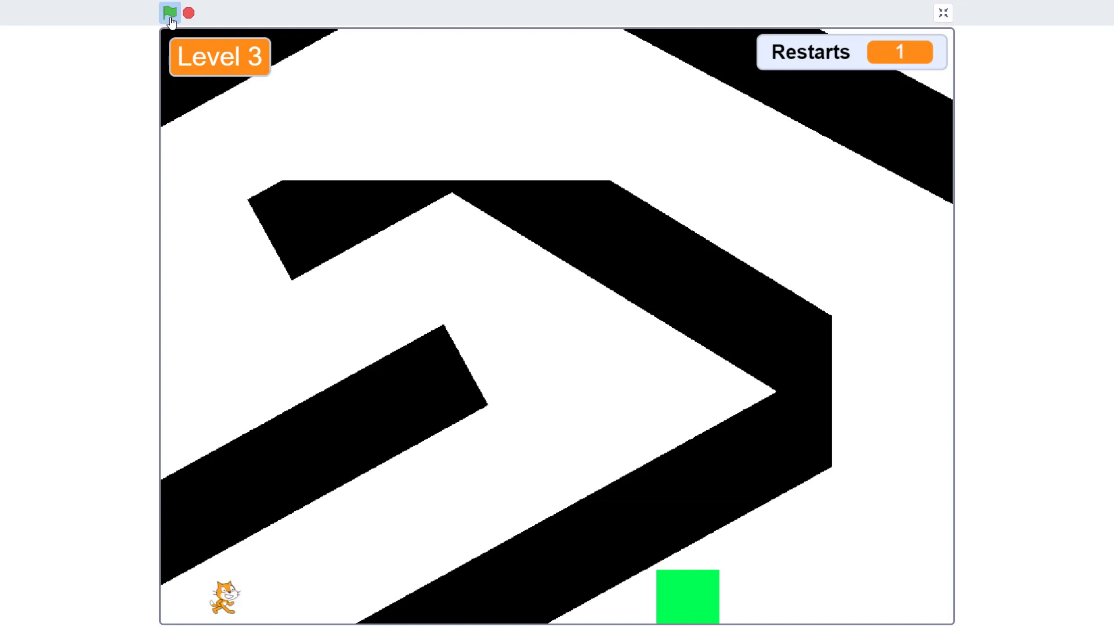
key("Up")
key("Right")
key("Up")
key("Up")
key("Up")
key("Up")
Take the cat left along the corridor, then farther up.
key("Left")
key("Up")
key("Left")
key("Down")
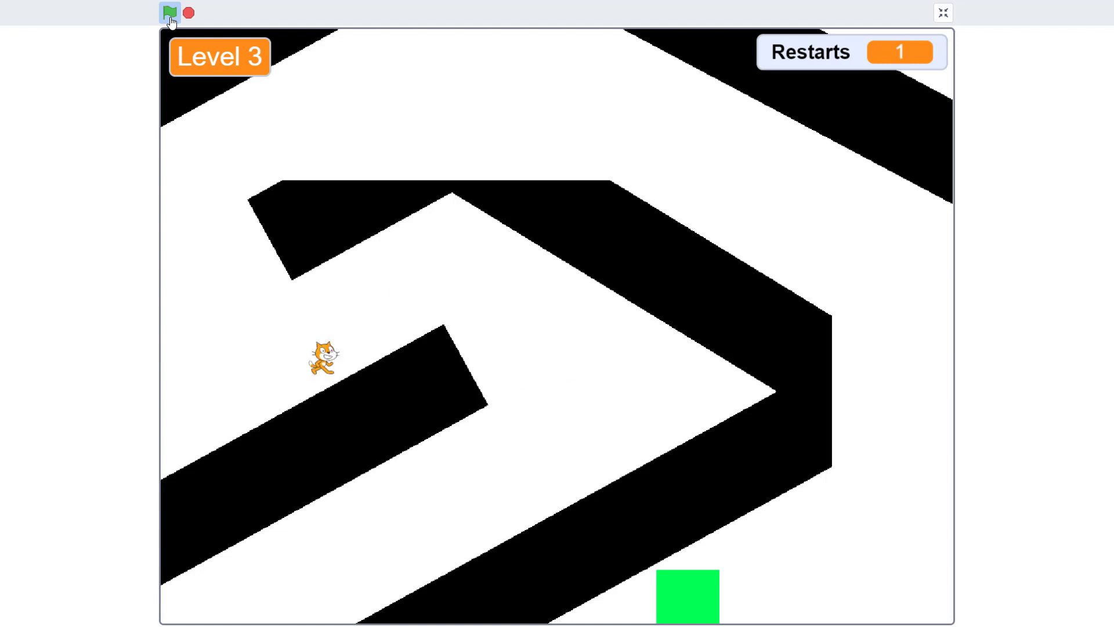
key("Left")
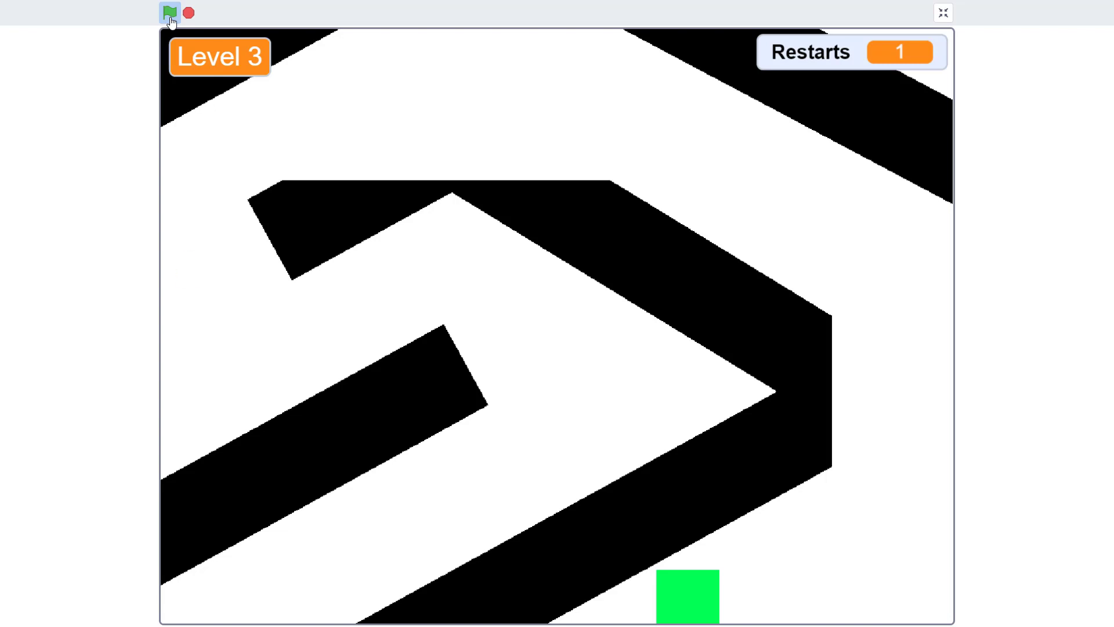
key("Up")
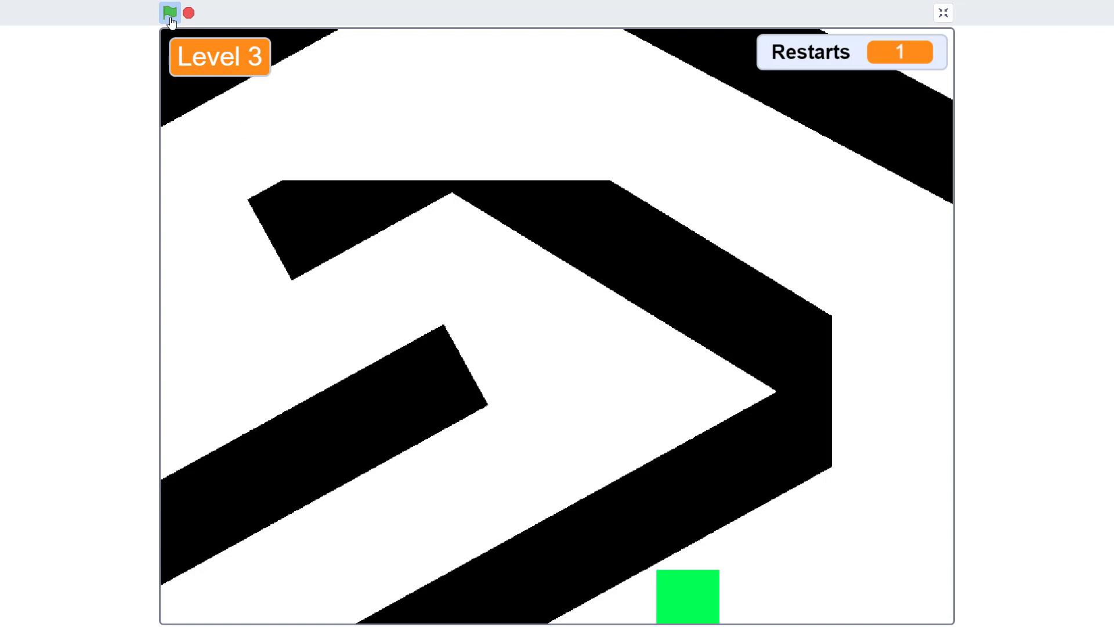